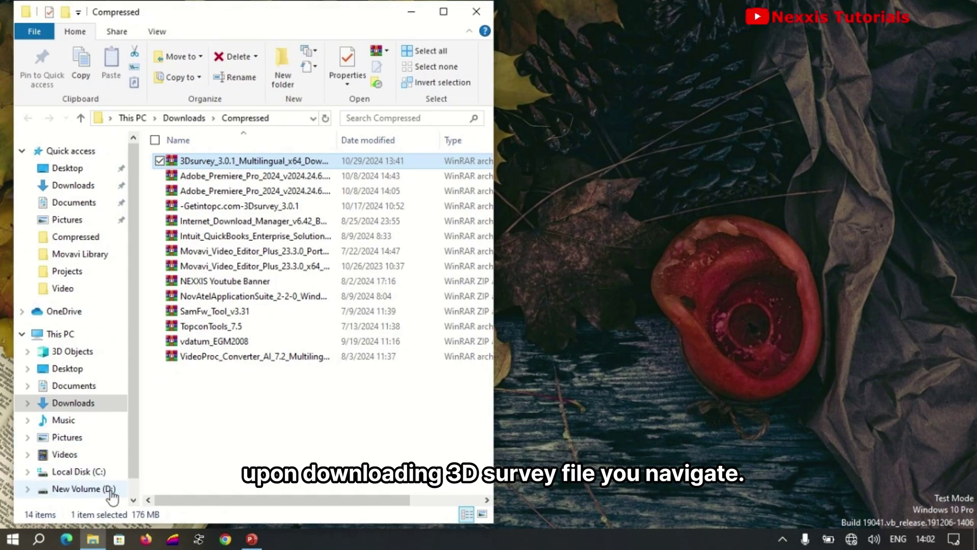
Go to the Compressed folder inside Downloads in File Explorer to find the 3Dsurvey_3.0.1 archive.
left_click(108, 489)
left_click(95, 405)
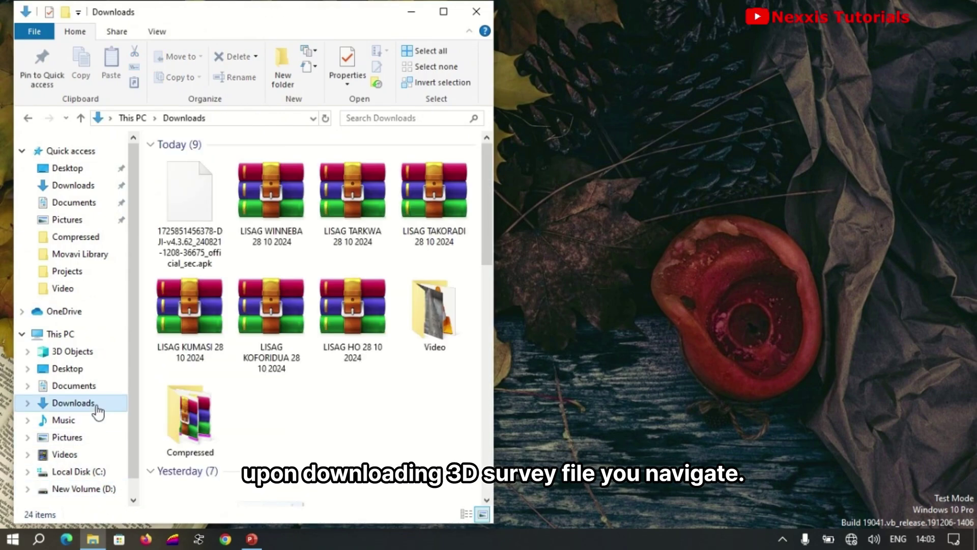
double_click(217, 419)
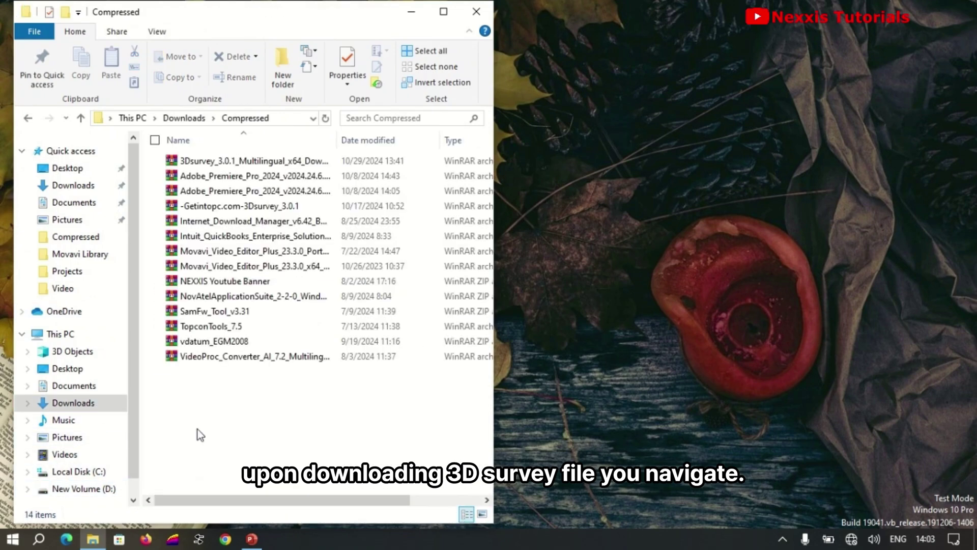
Run the setup .exe from the archive's 3Dsurvey 3.0.1 Multilingual x64 folder, confirming extraction.
double_click(257, 162)
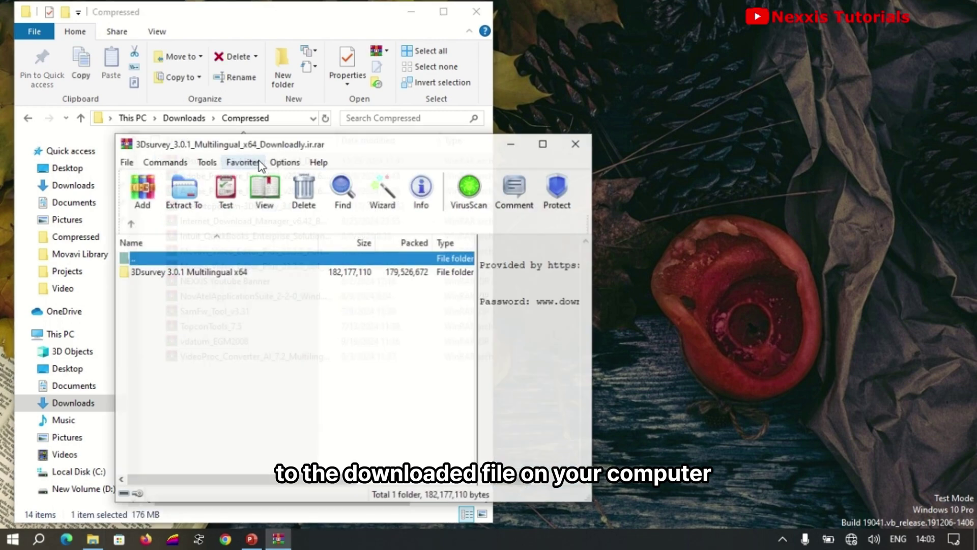
double_click(205, 274)
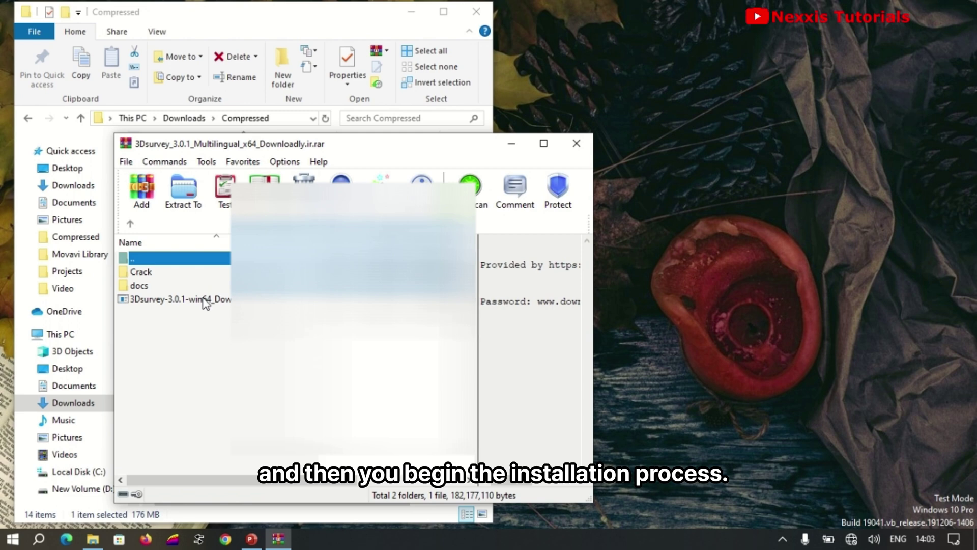
double_click(206, 300)
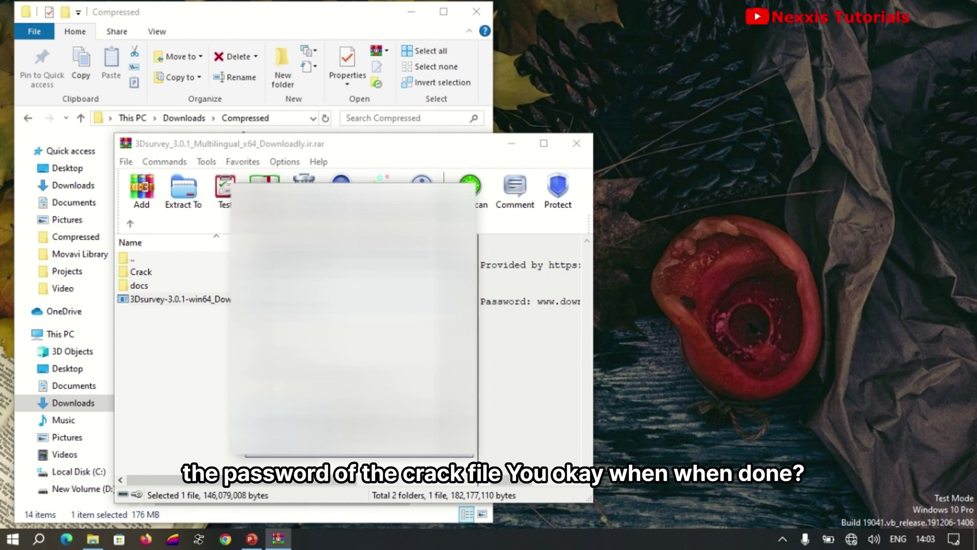
left_click(300, 445)
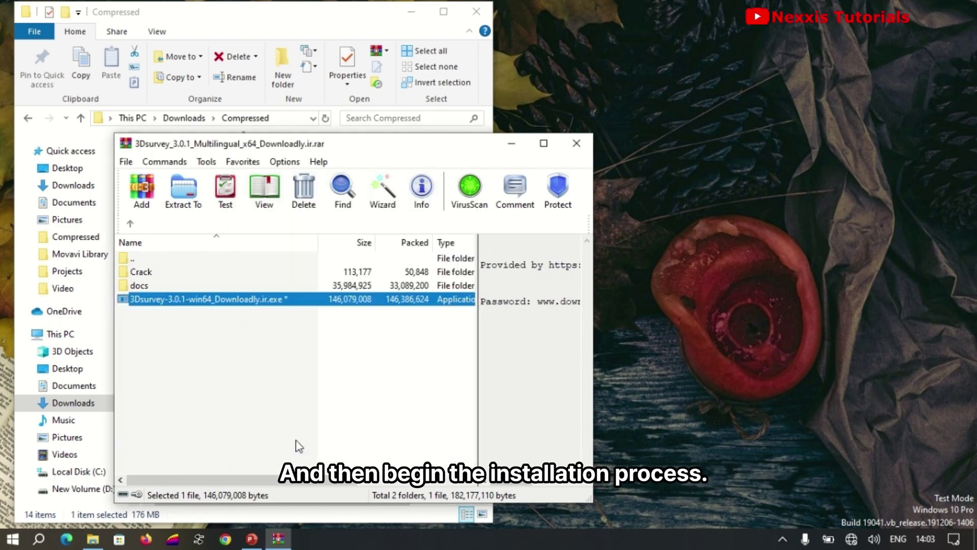
key("Return")
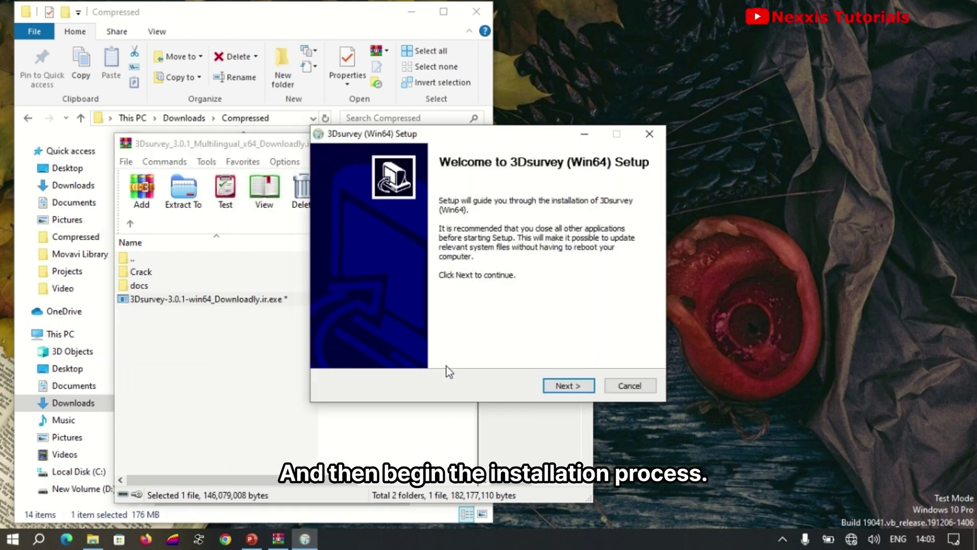
Install 3Dsurvey (Win64) with default location and Start Menu folder, unticking Run before Finish.
left_click(560, 388)
left_click(559, 388)
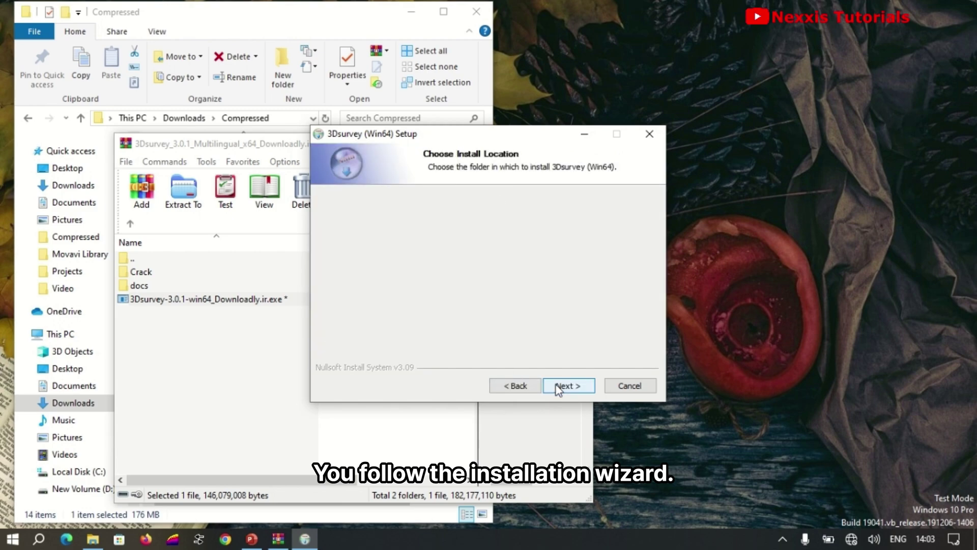
left_click(559, 387)
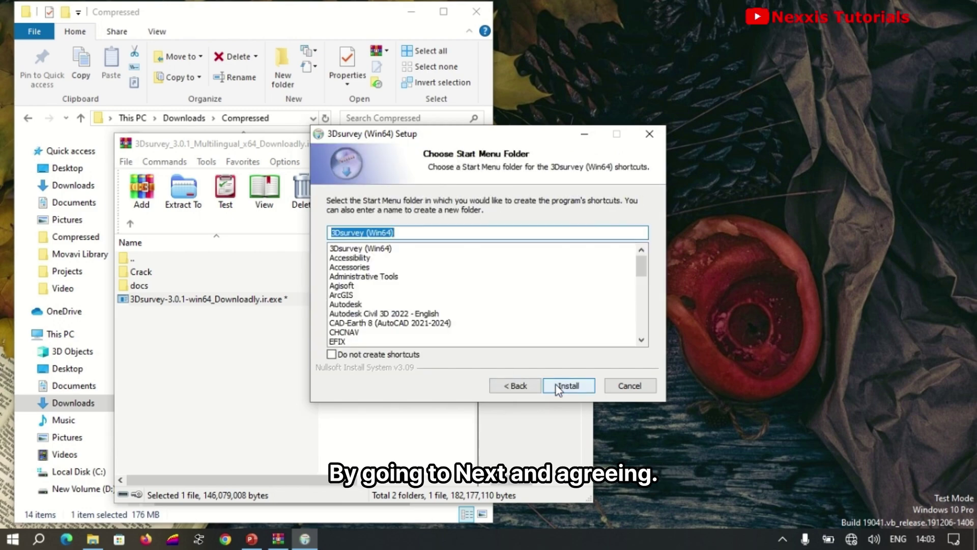
left_click(557, 386)
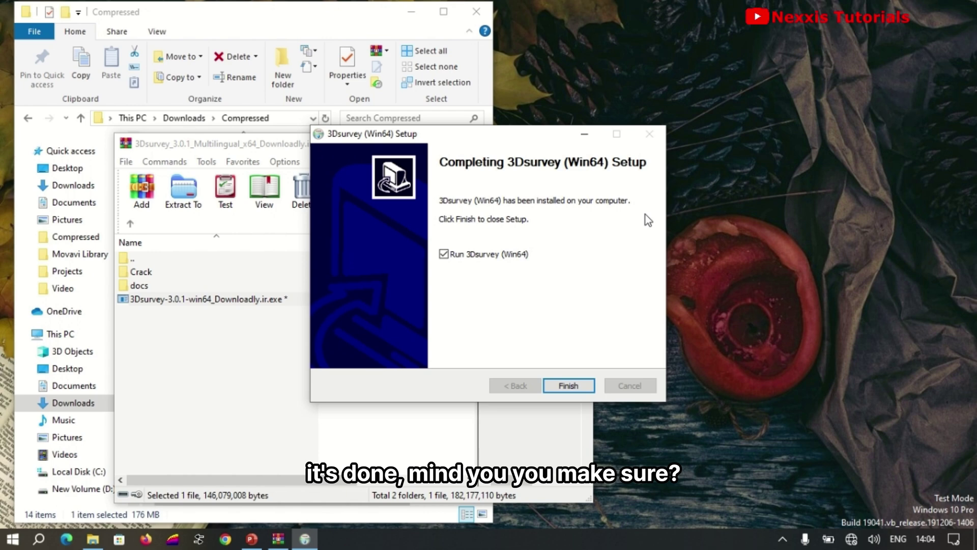
left_click(447, 256)
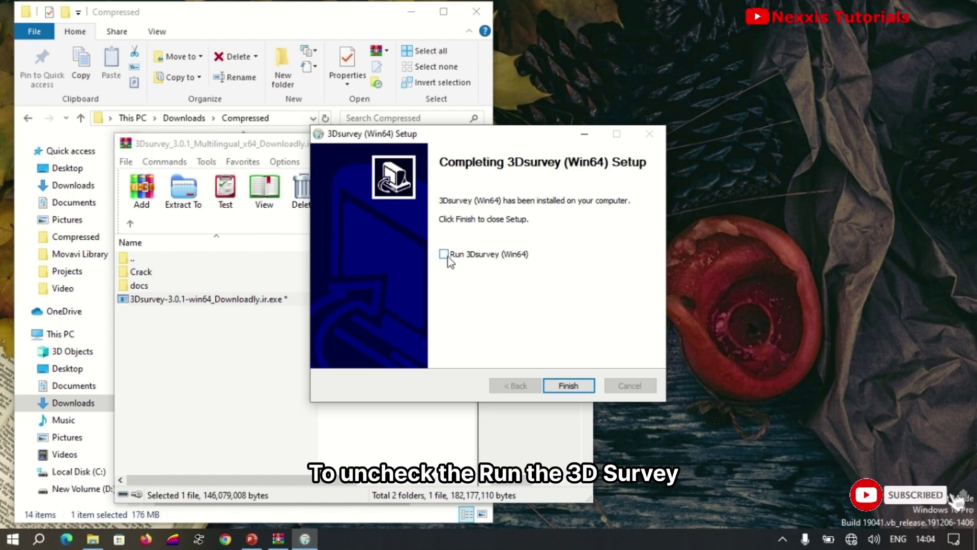
left_click(576, 382)
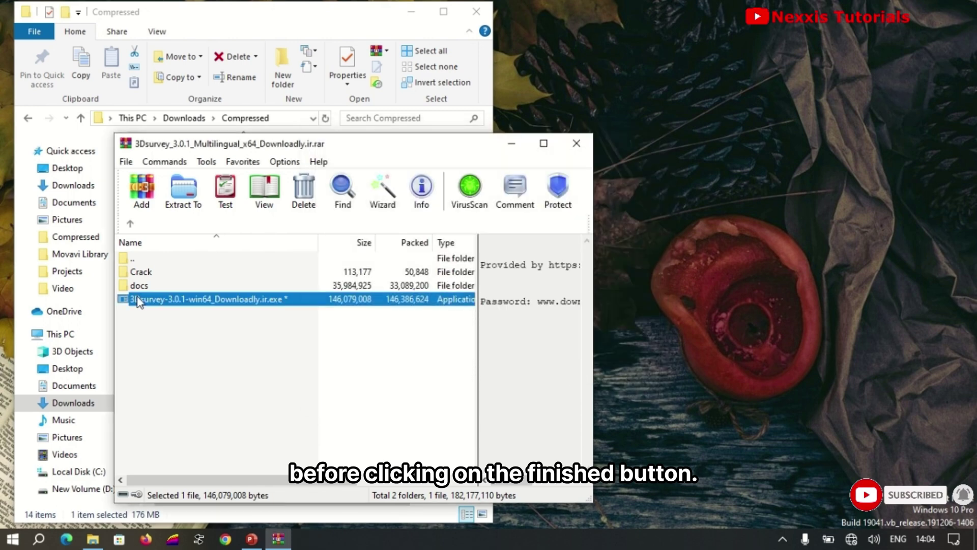
Open Crack\Readme.txt with the saved archive password and arrange the archive and Explorer windows side by side.
double_click(153, 272)
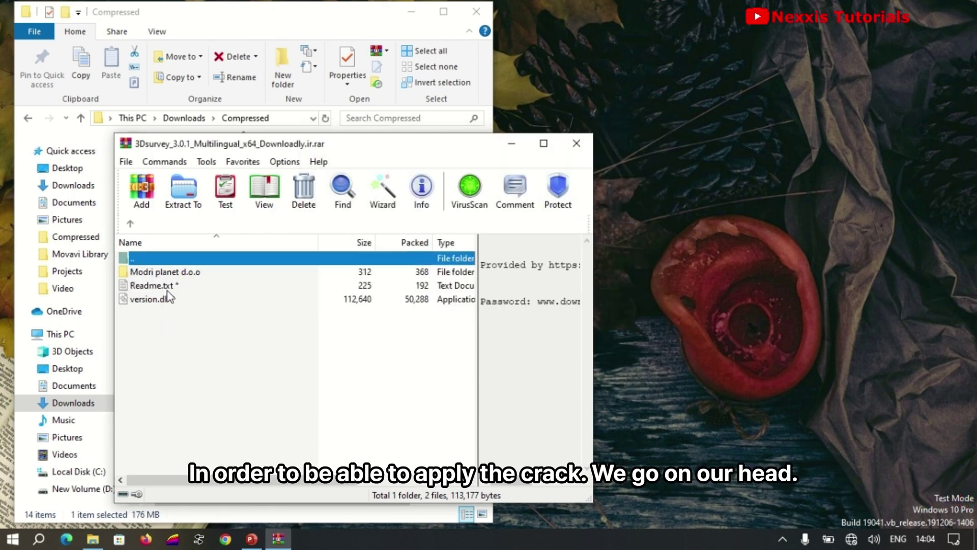
double_click(167, 290)
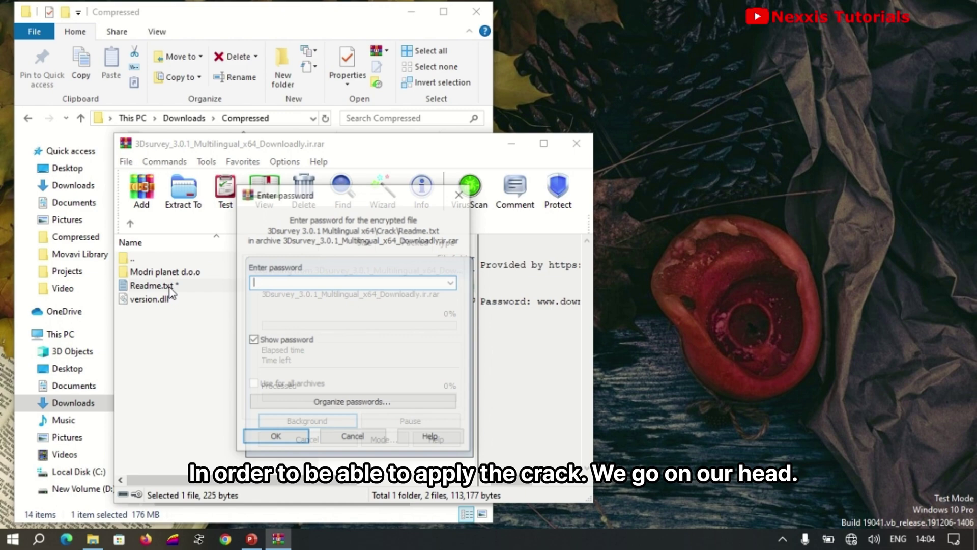
left_click(452, 282)
left_click(429, 301)
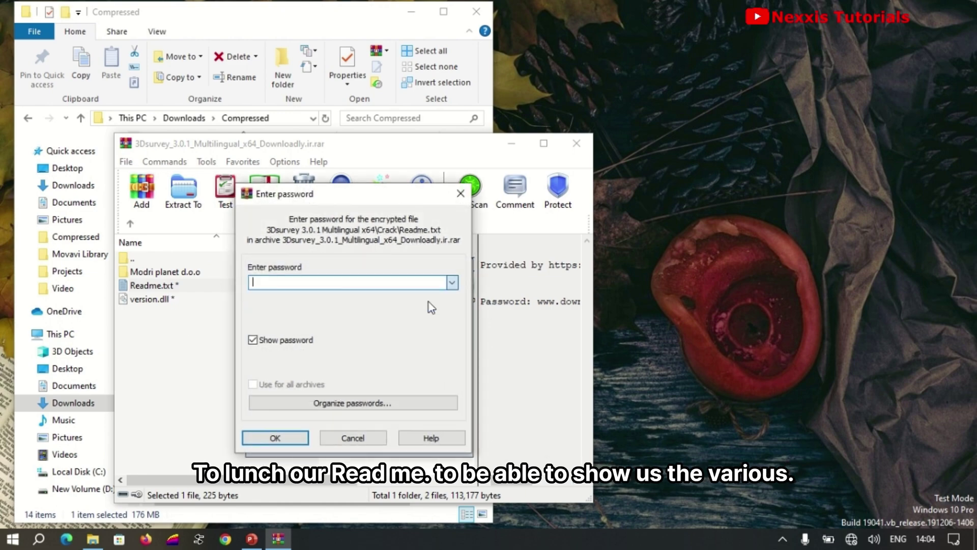
left_click(282, 439)
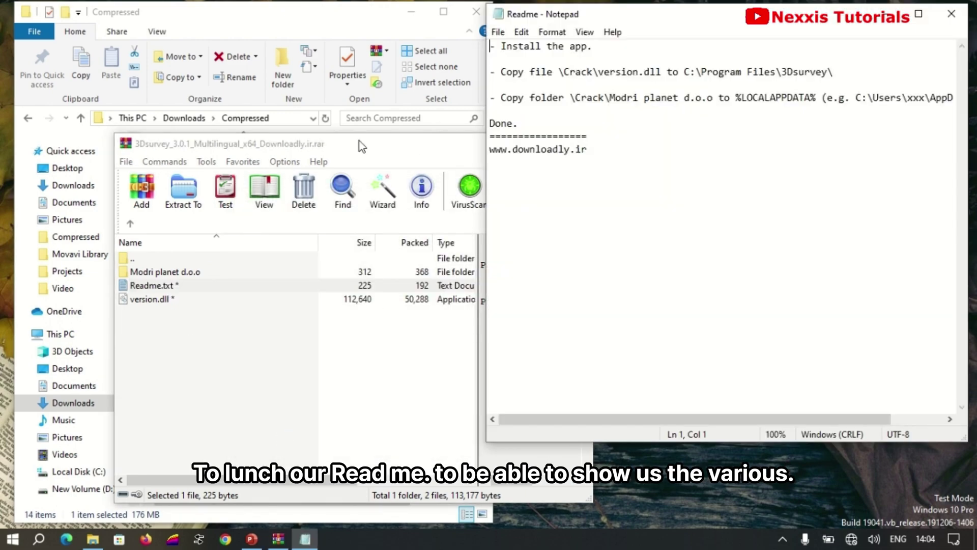
left_click_drag(355, 159, 711, 203)
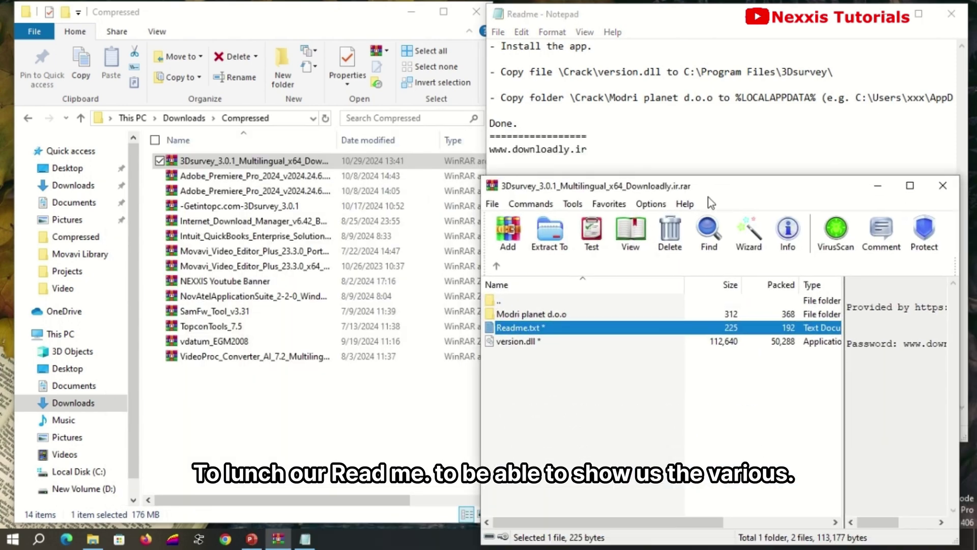
left_click_drag(335, 23, 322, 24)
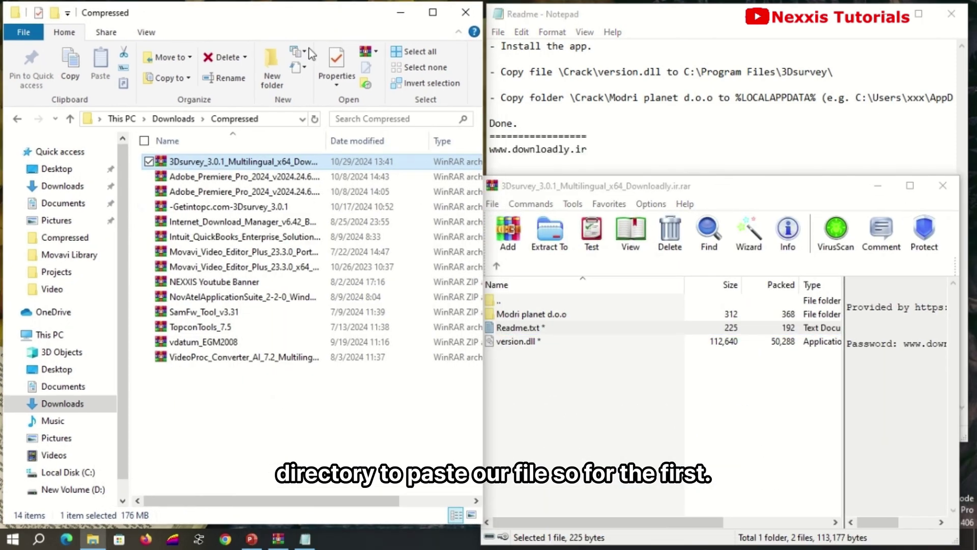
Open the C:\Program Files\3Dsurvey folder in File Explorer.
left_click(71, 472)
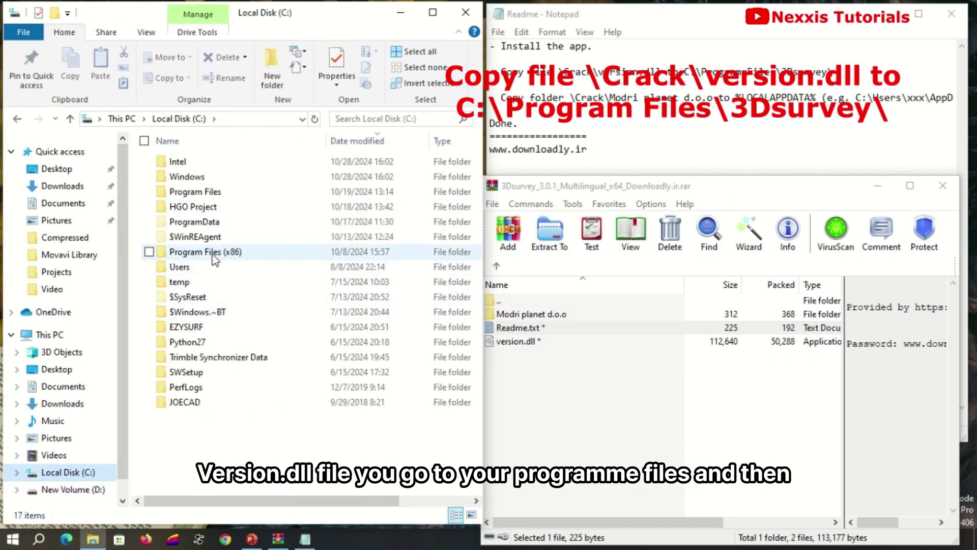
left_click(209, 226)
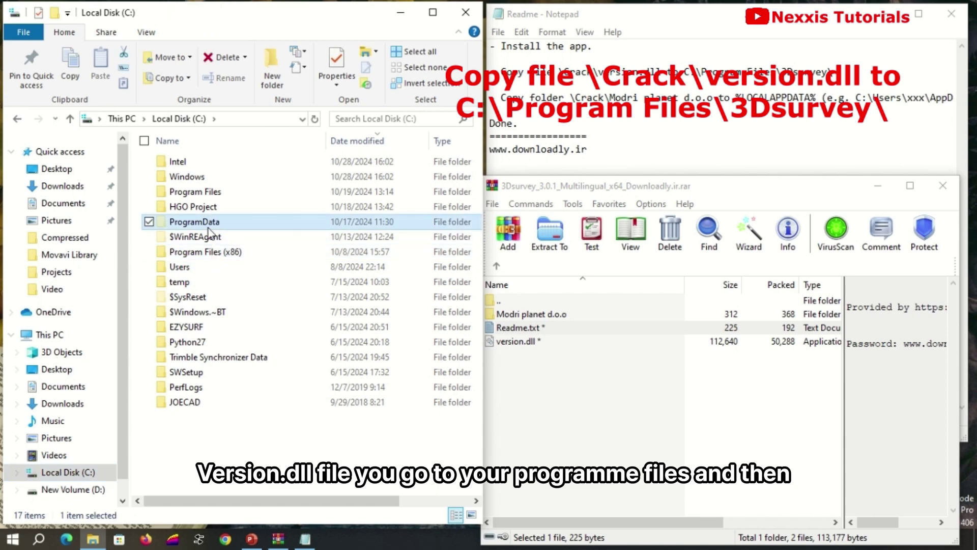
double_click(204, 193)
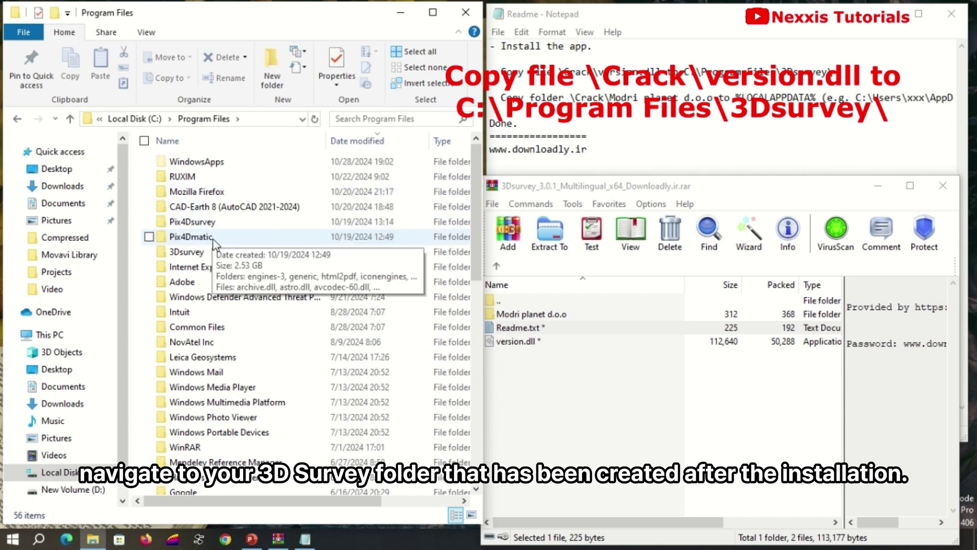
double_click(206, 251)
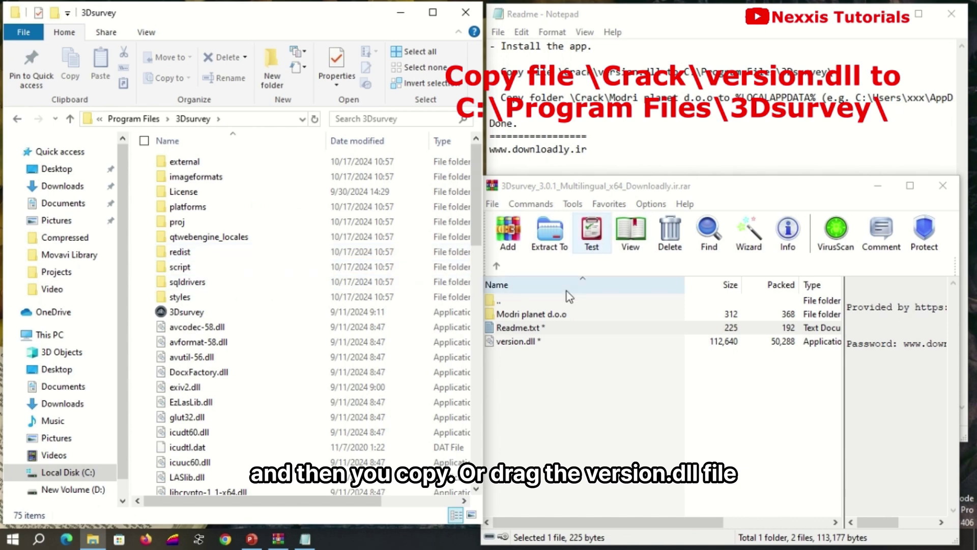
Drag version.dll from the archive into it with the saved password, replacing the existing file as administrator.
left_click(542, 343)
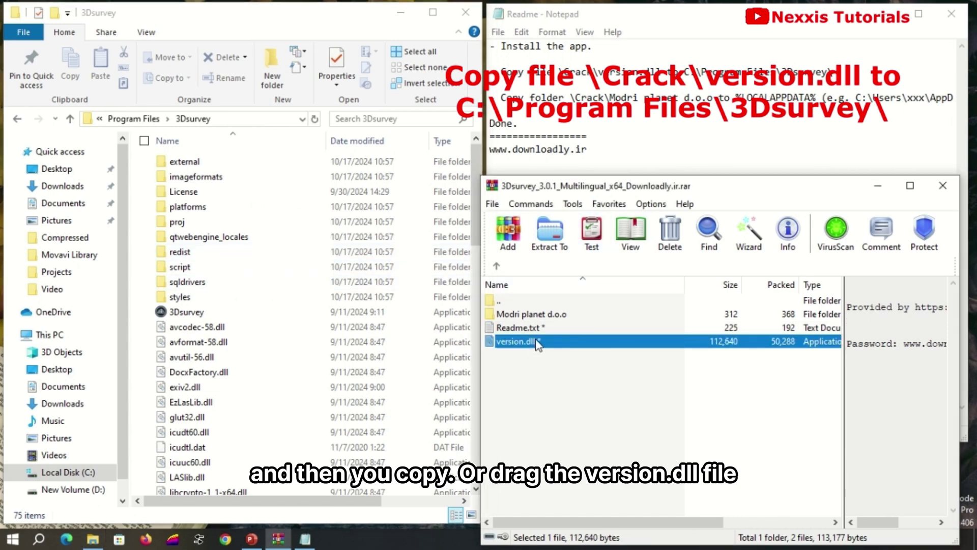
left_click_drag(539, 346, 138, 377)
left_click(818, 325)
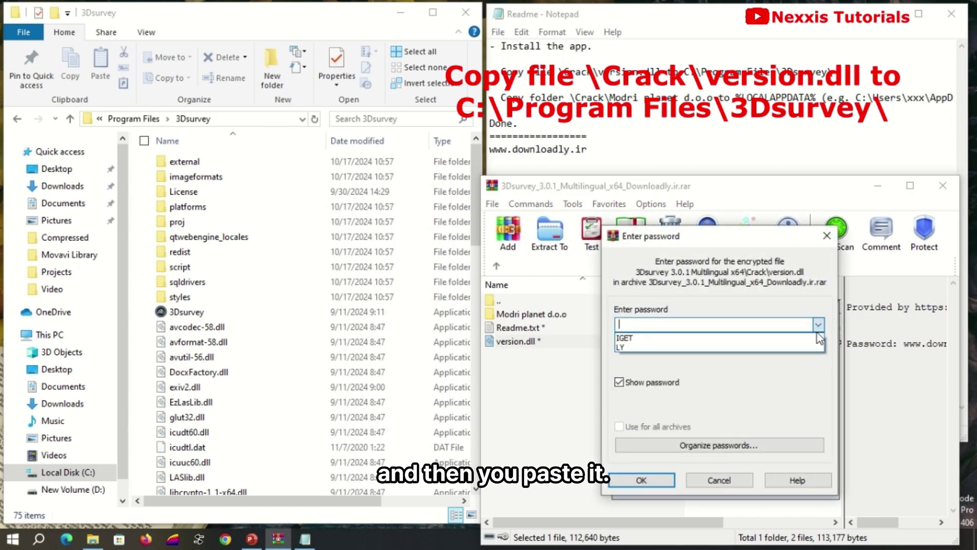
left_click(810, 348)
left_click(647, 480)
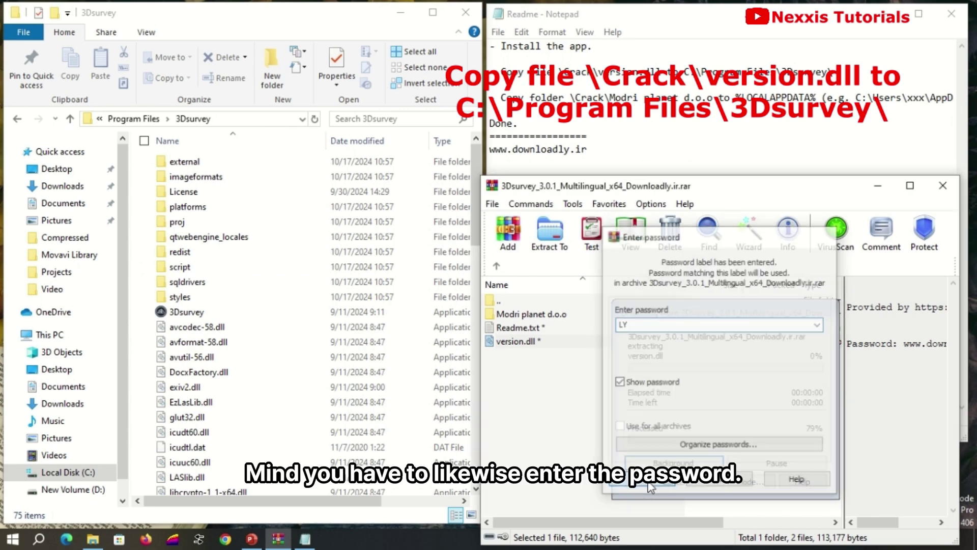
left_click(474, 156)
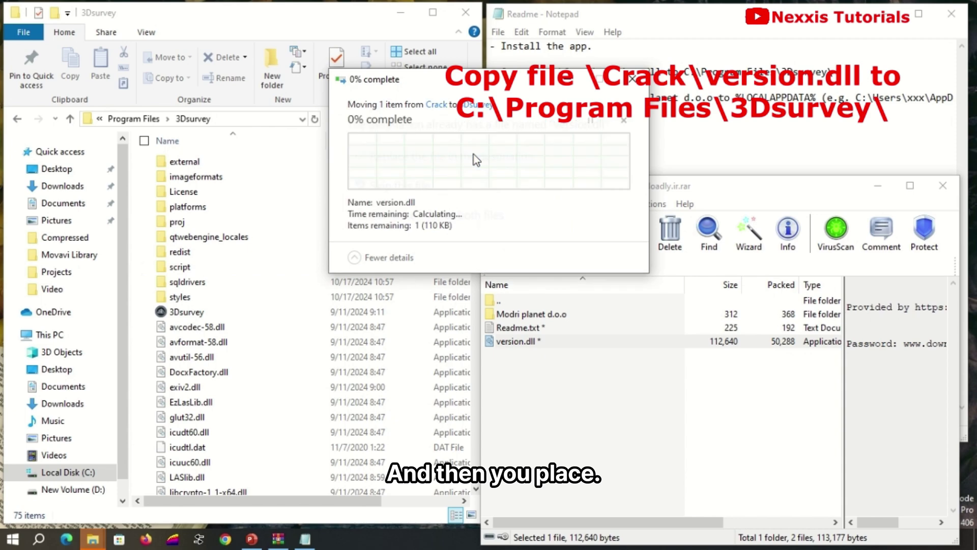
left_click(463, 175)
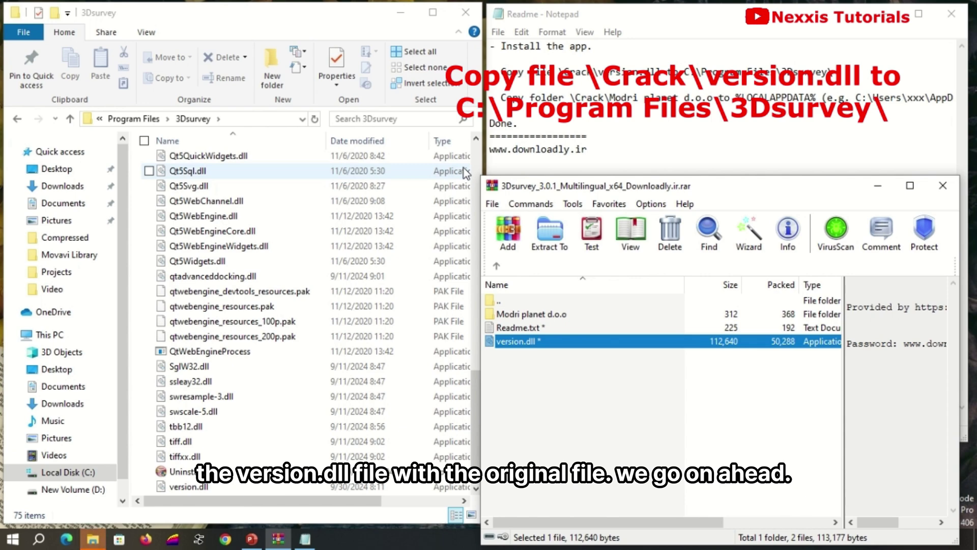
Open C:\Users\<user>\AppData\Local in File Explorer.
left_click(98, 504)
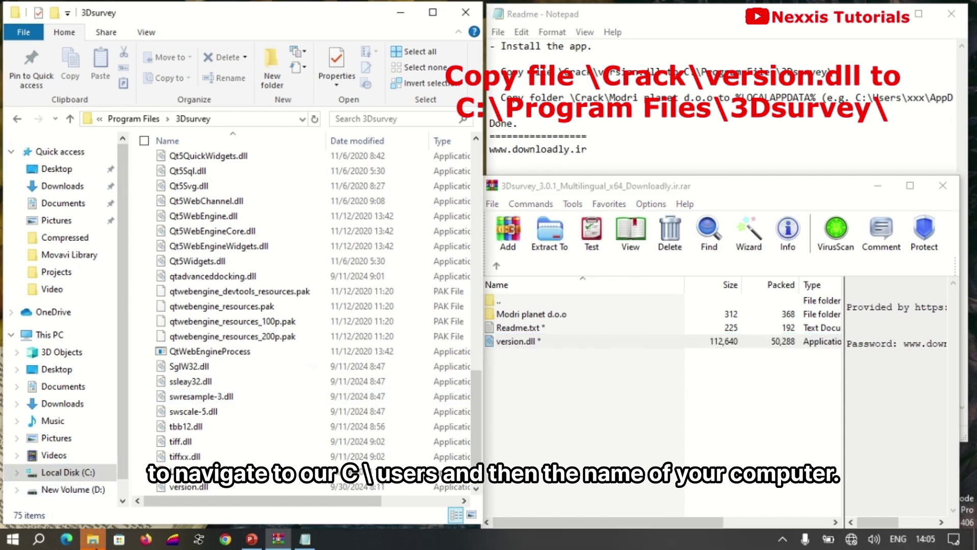
left_click(86, 472)
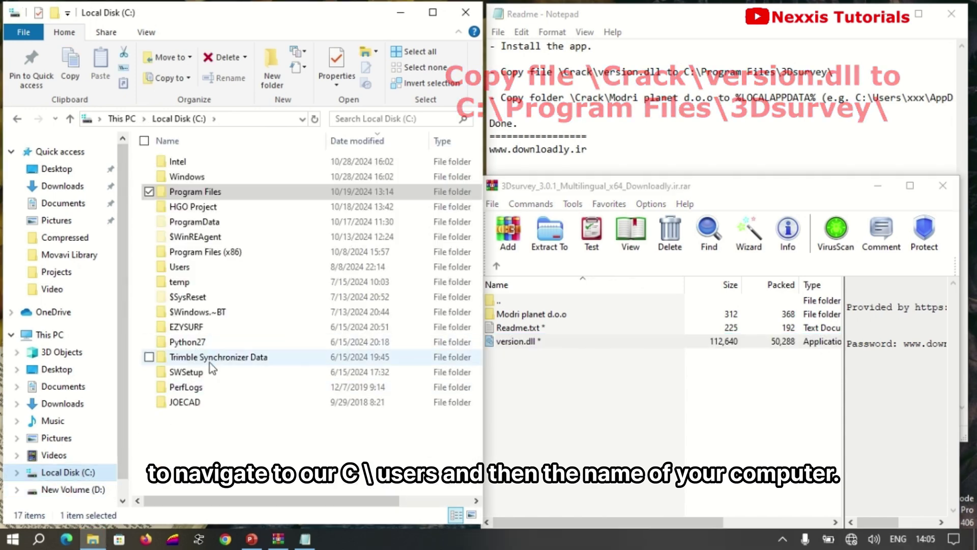
double_click(192, 267)
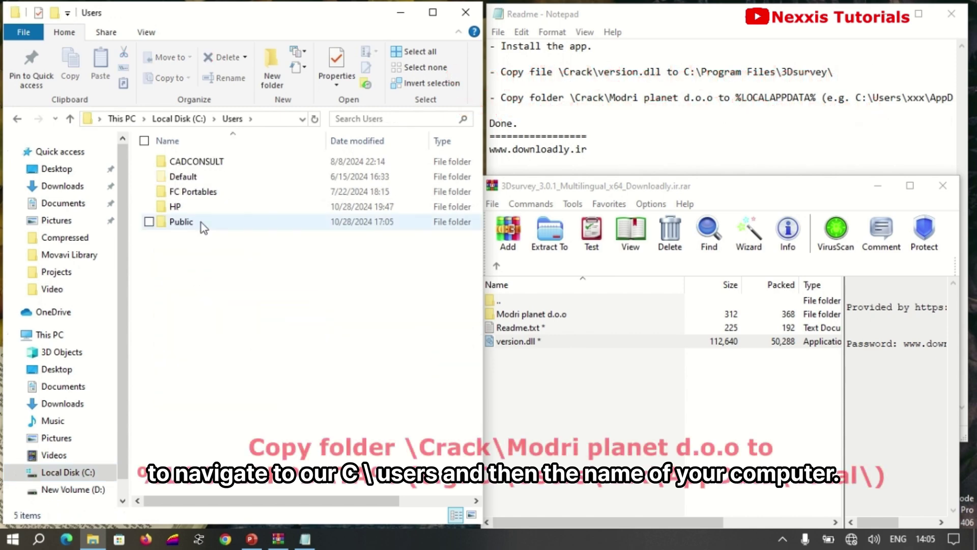
double_click(197, 207)
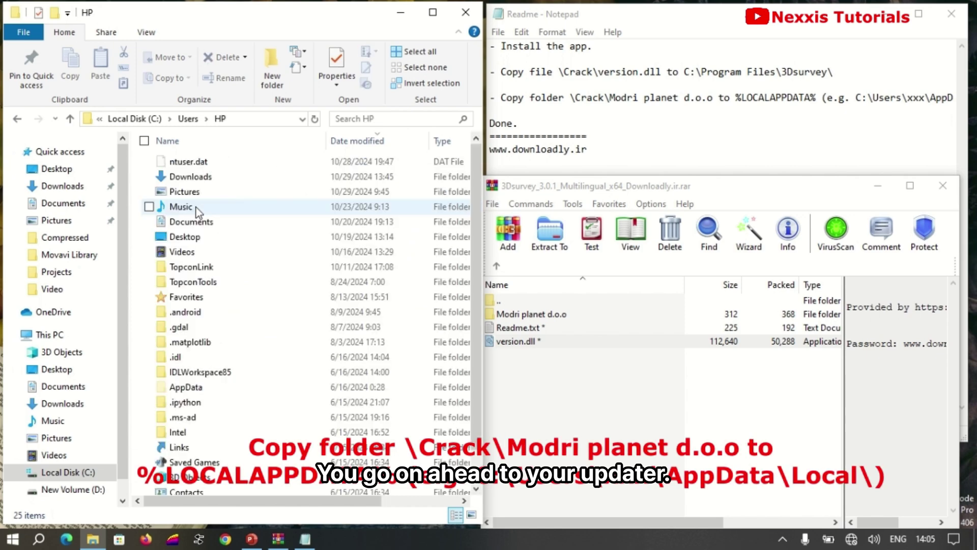
double_click(198, 389)
double_click(181, 163)
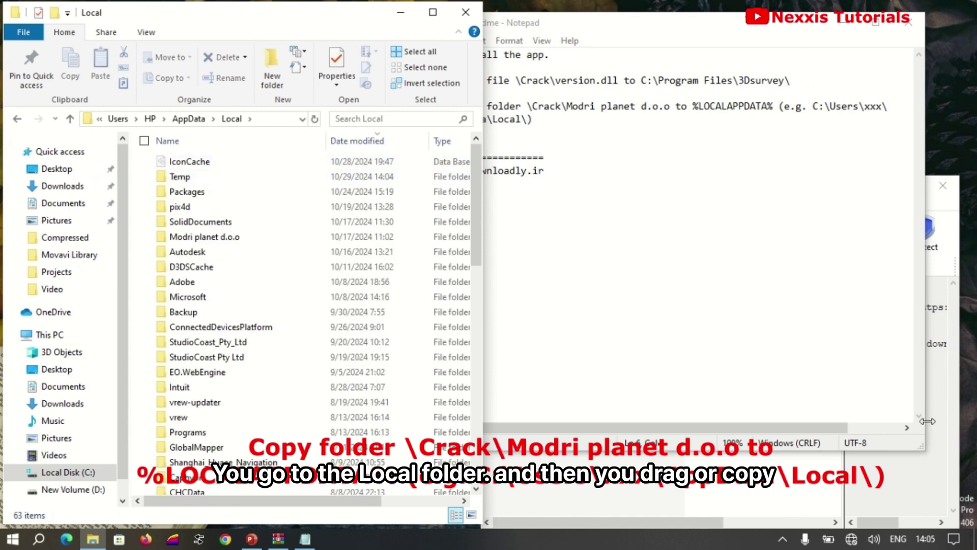
Drag the Modri planet d.o.o folder from the archive into Local, extracting it with the saved password.
left_click(710, 487)
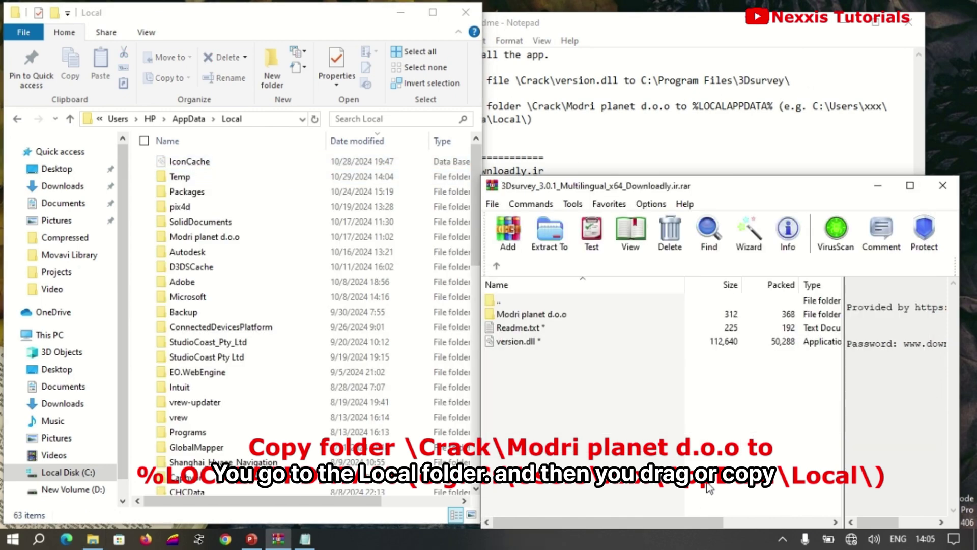
left_click(535, 316)
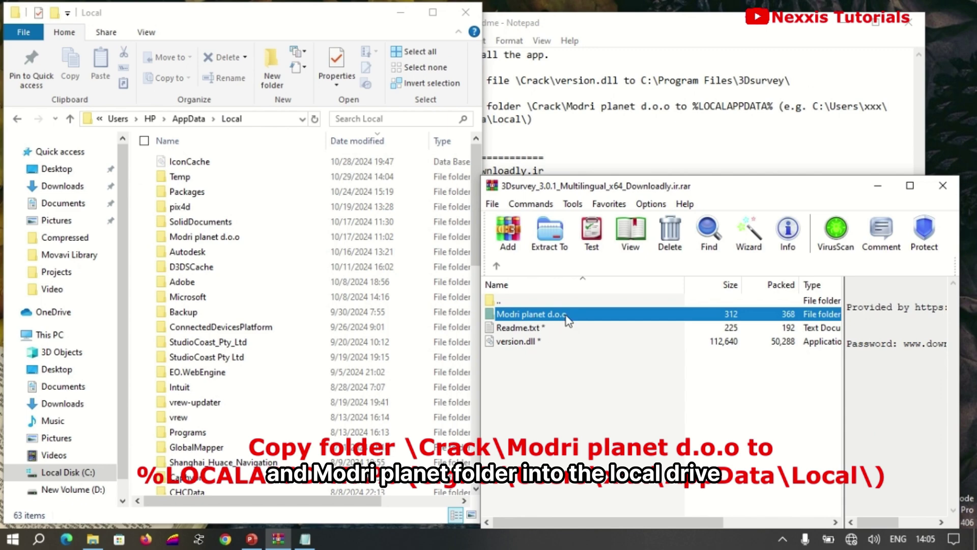
left_click_drag(567, 318, 136, 352)
left_click(818, 325)
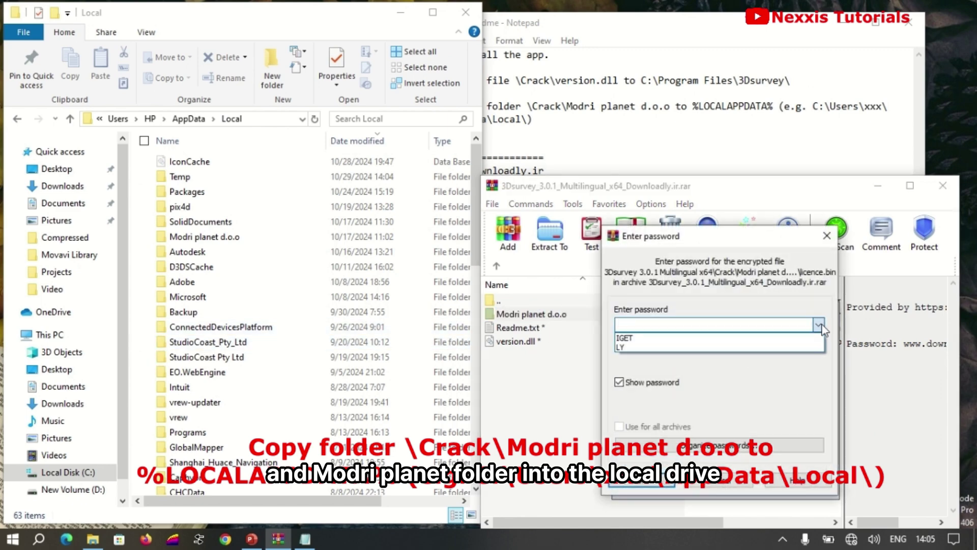
left_click(764, 338)
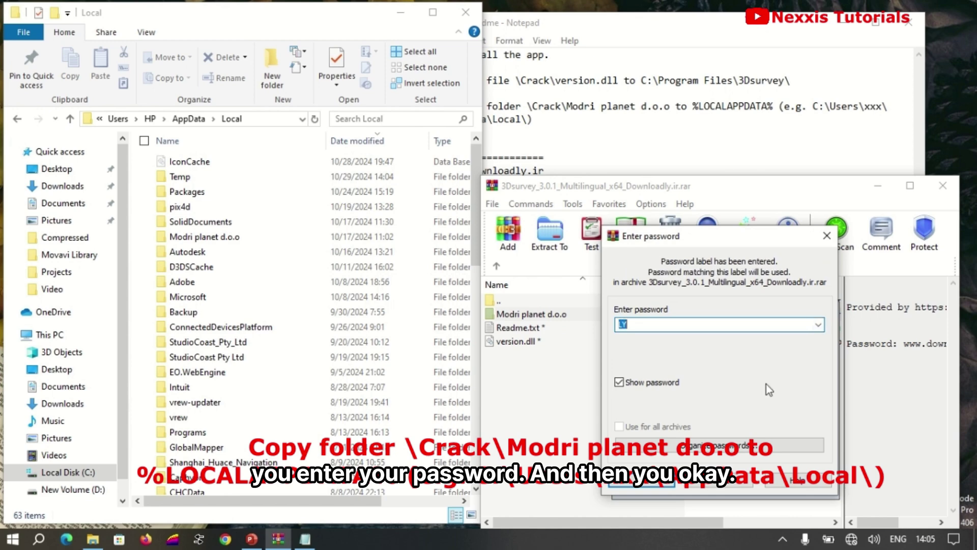
left_click(644, 483)
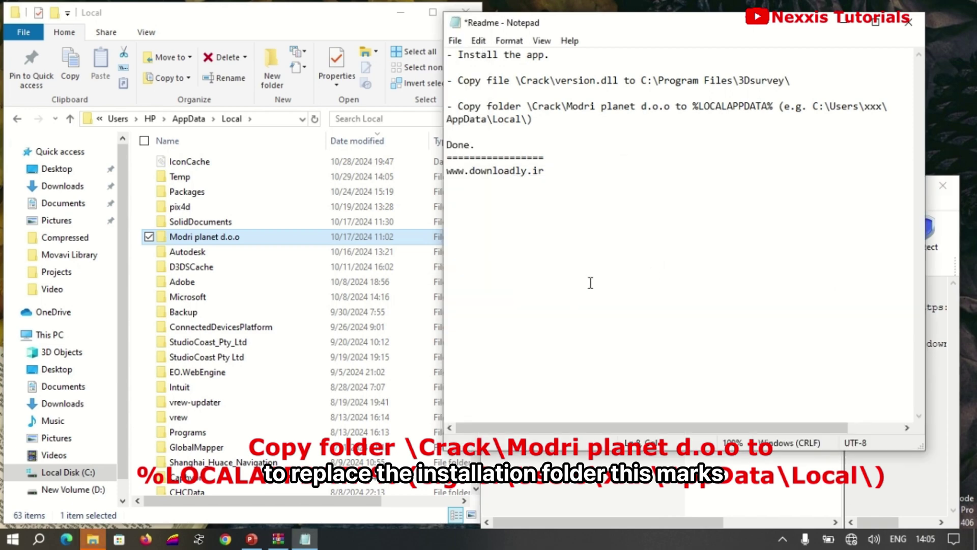
key("alt+Tab")
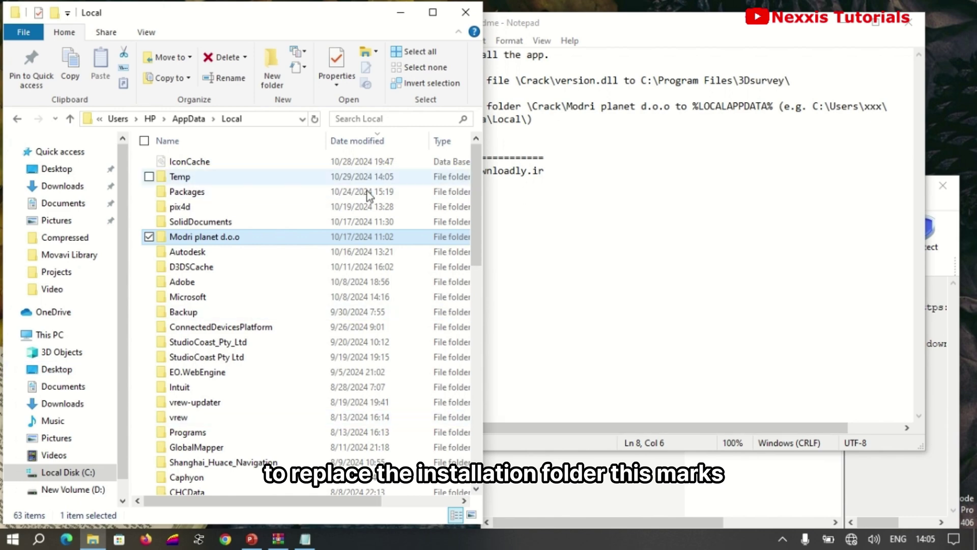
Launch 3Dsurvey from the Start menu's Recently added list.
left_click(12, 539)
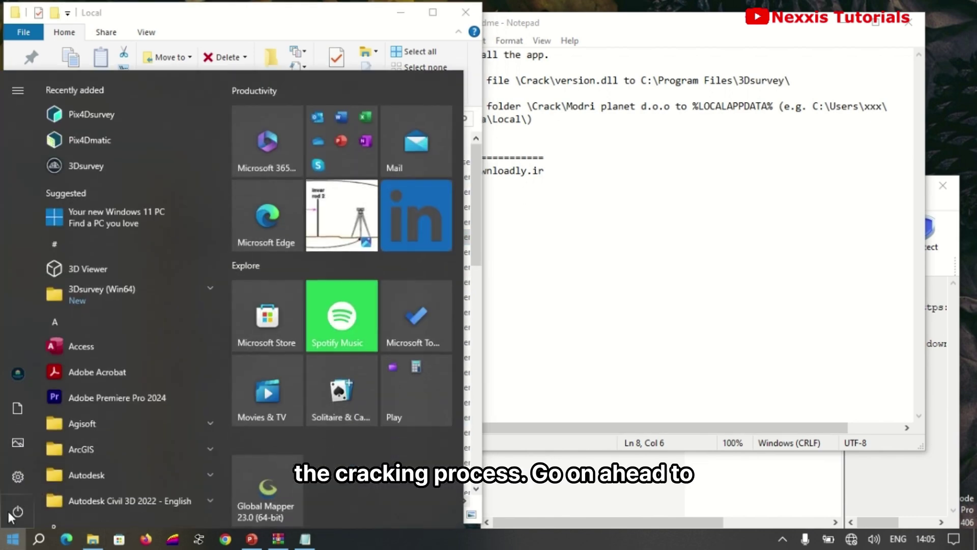
left_click(163, 167)
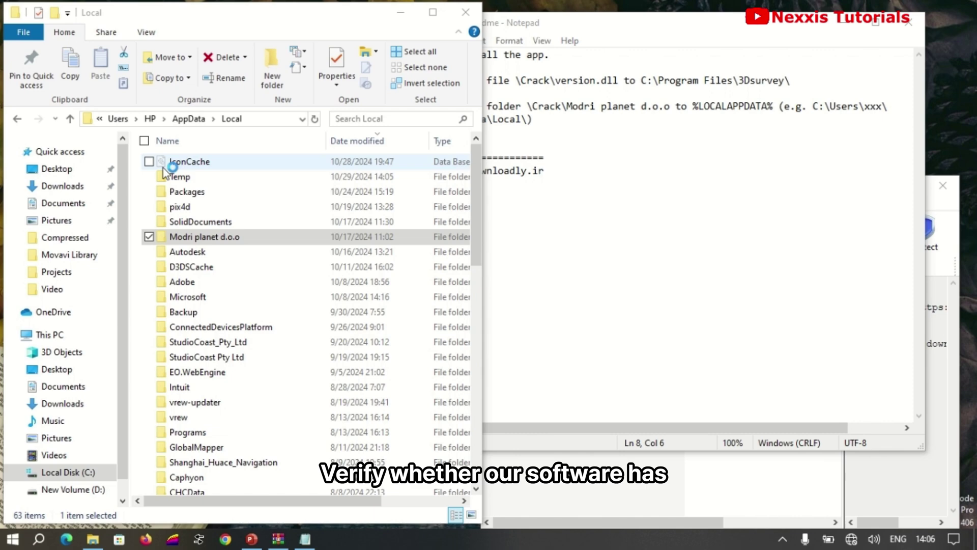